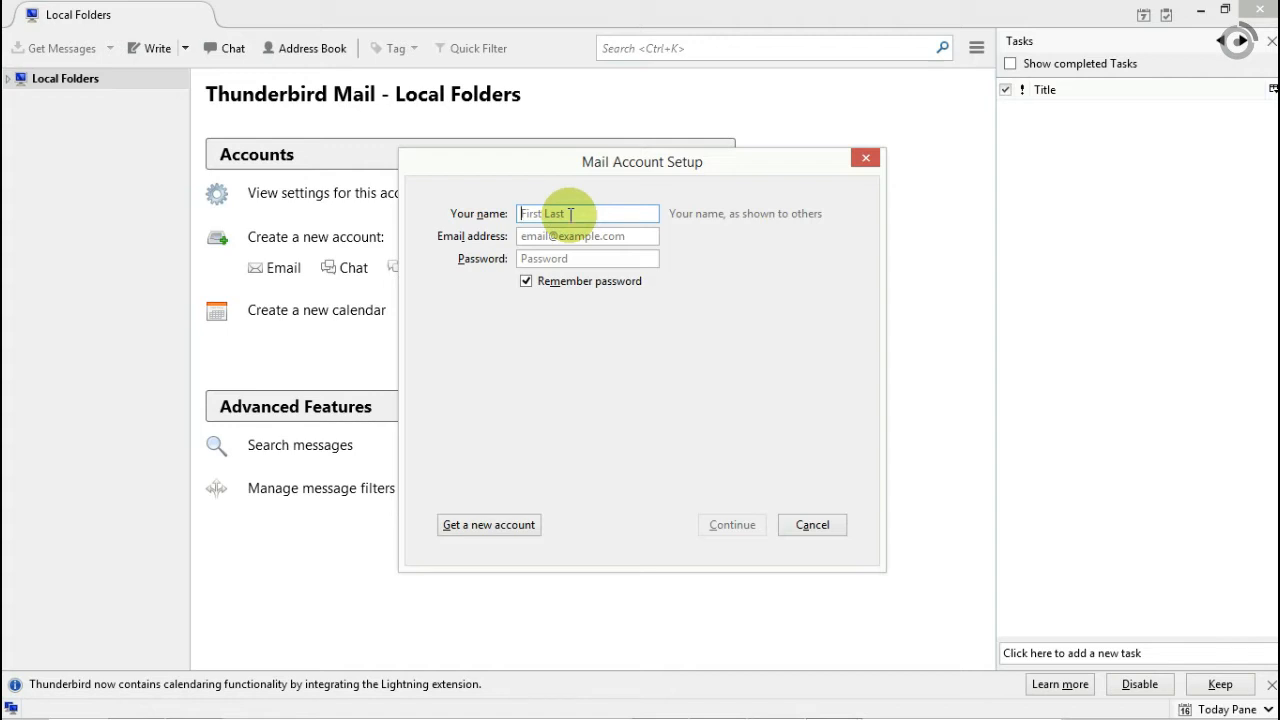
Enter the account's display name, e-mail address and password, then start the server configuration lookup.
text(FirstName LastName)
key(Tab)
text(n)
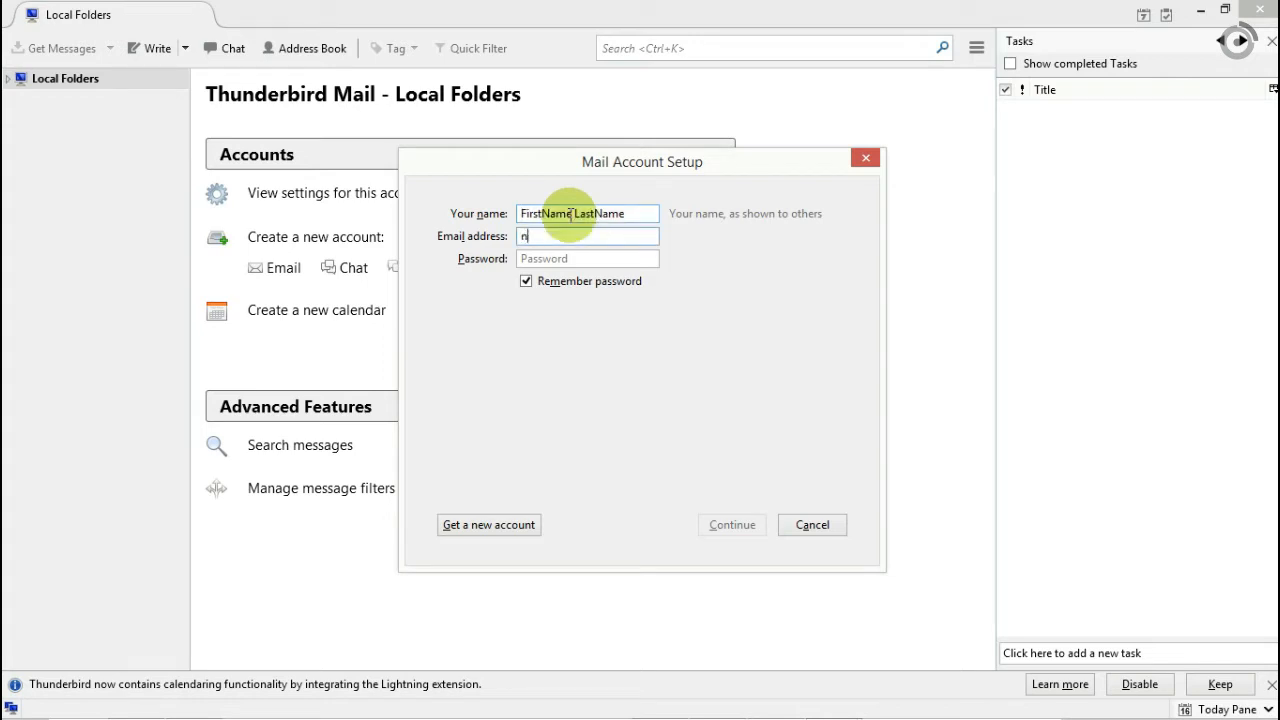
text(ame@you)
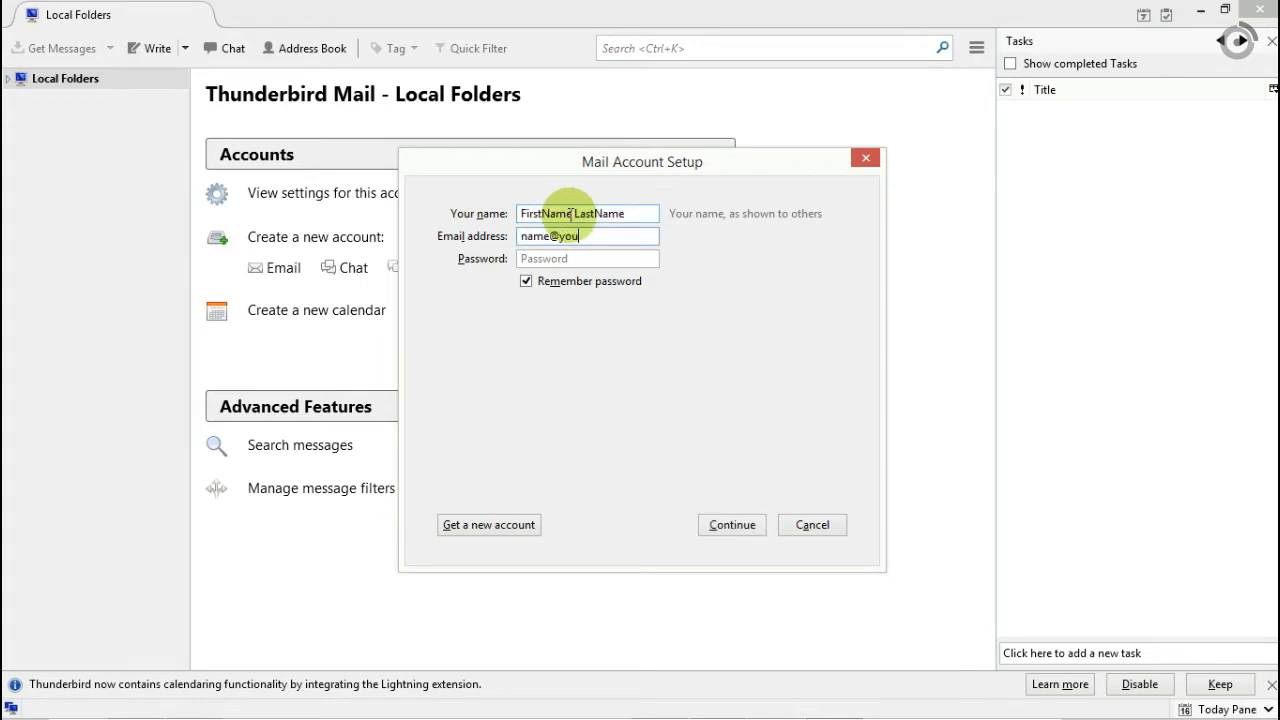
text(rdomain.com)
key(Tab)
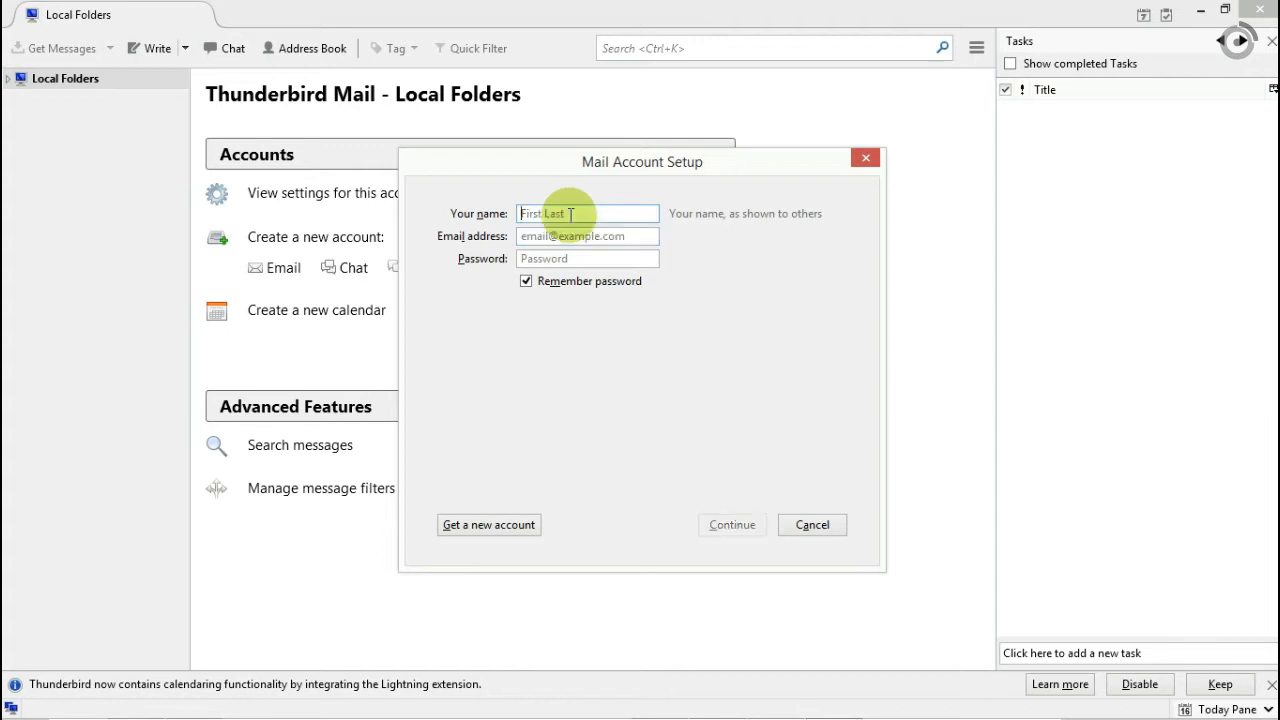
text(password12)
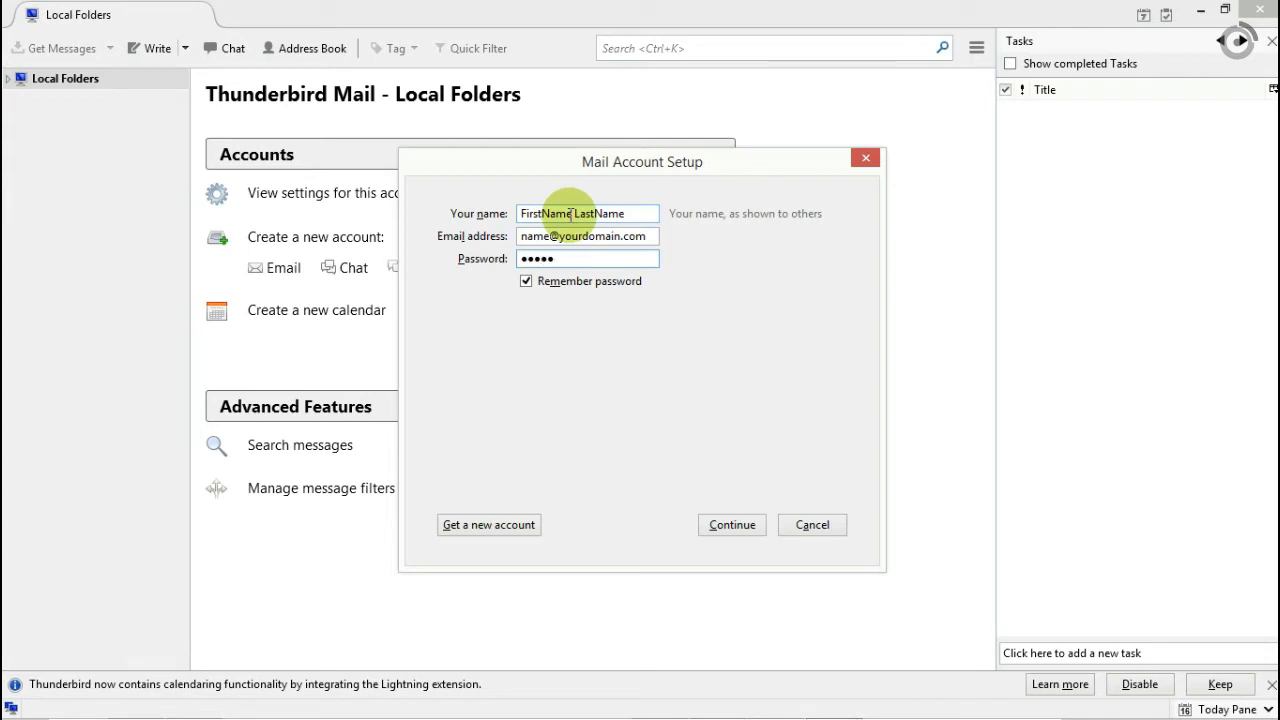
text(3)
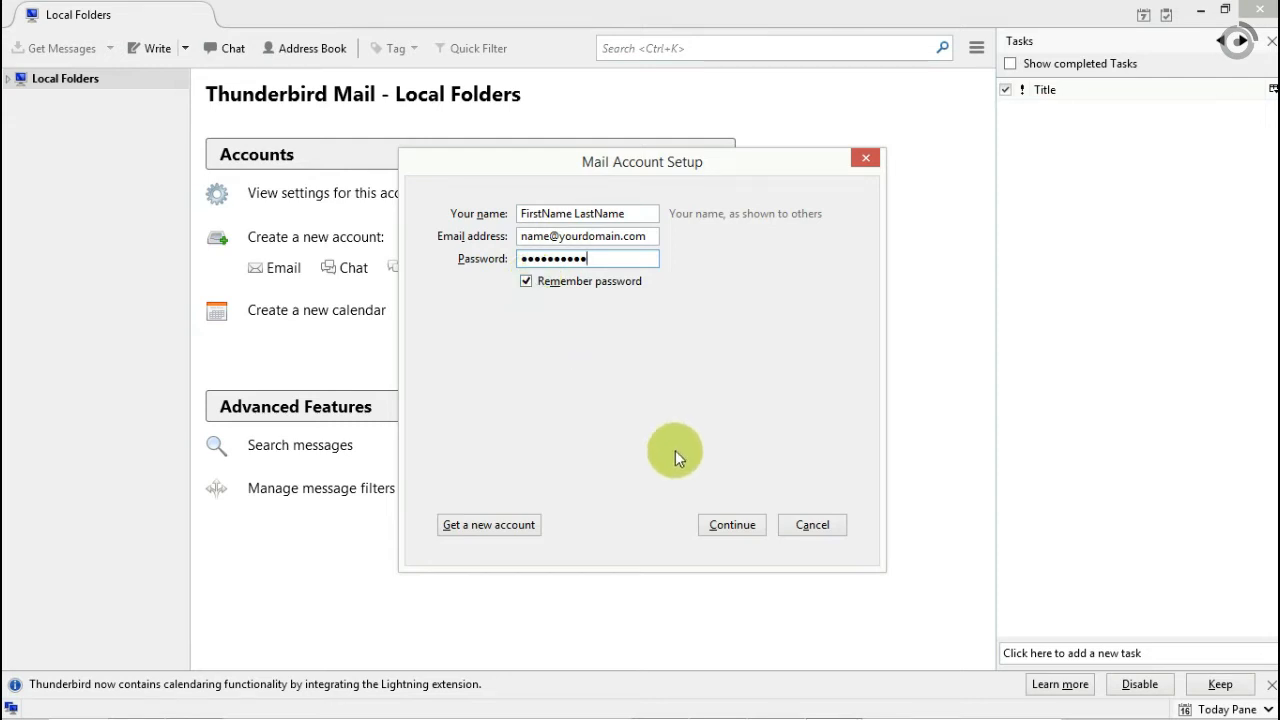
click(733, 524)
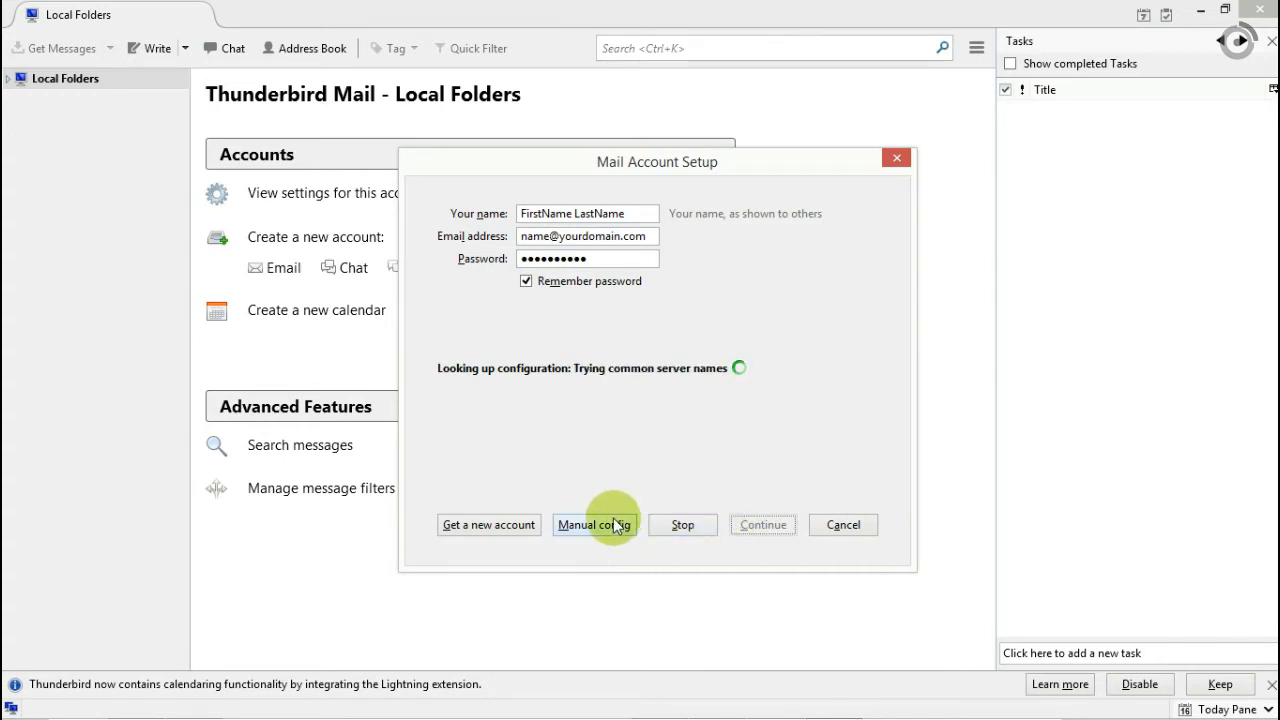
Switch the account setup to manual server configuration and reposition the setup window.
click(594, 524)
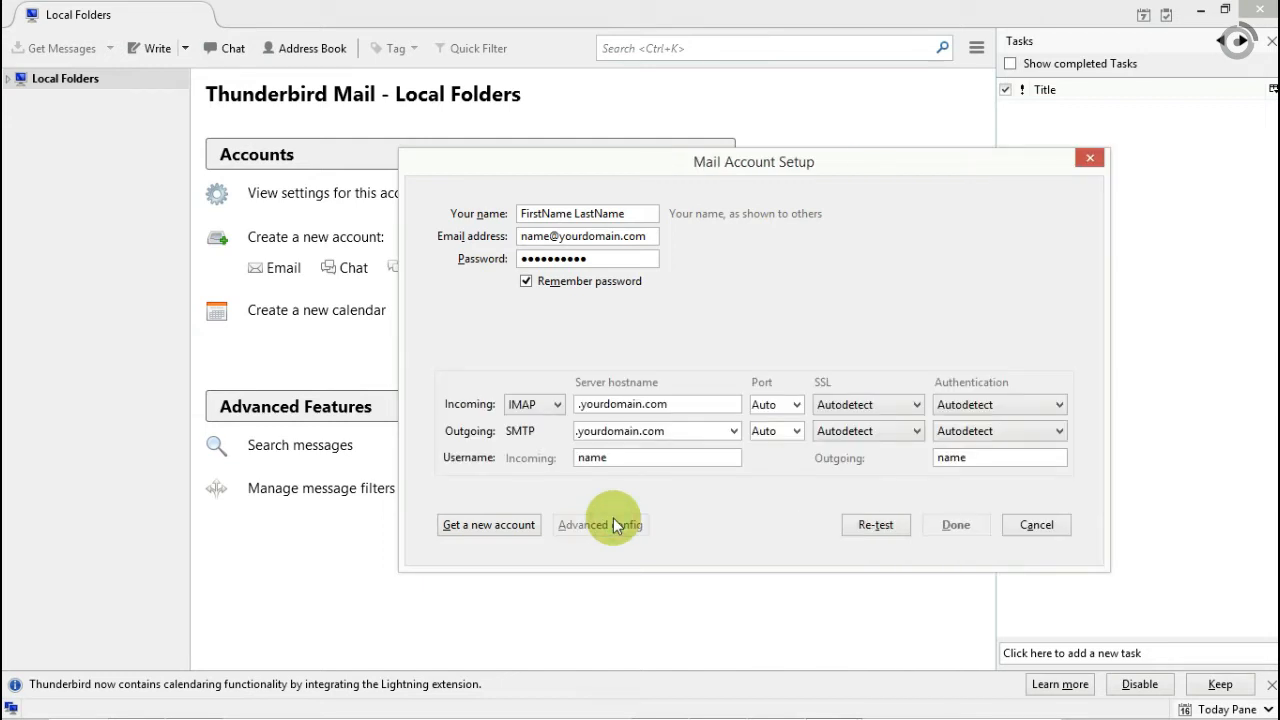
drag(731, 165, 648, 146)
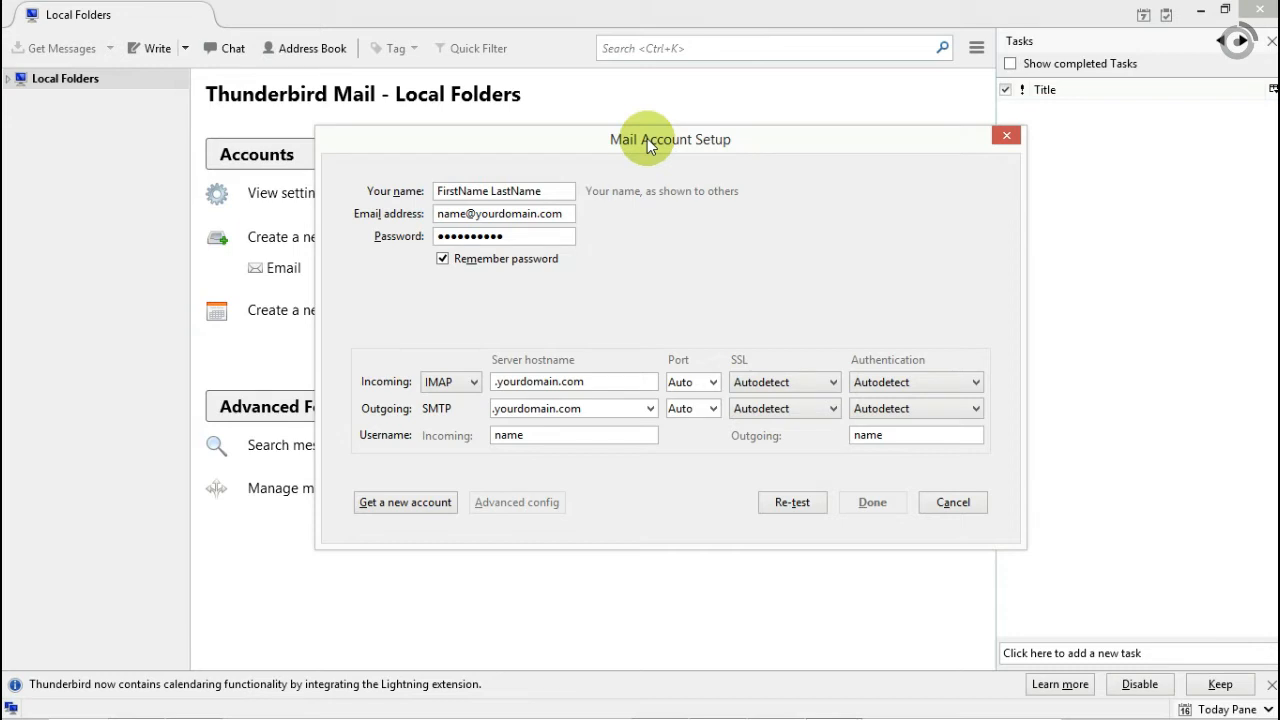
click(474, 381)
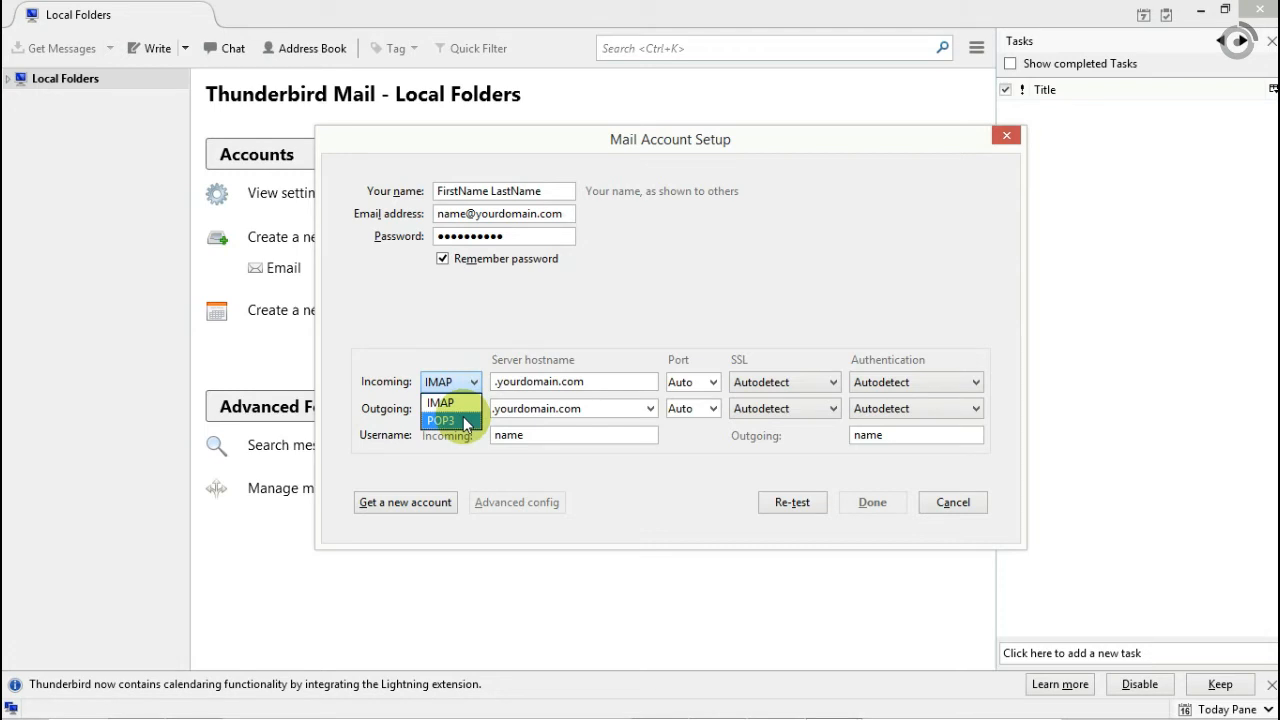
Change the incoming server to POP3 with hostname mail.yourdomain.com and port 110.
click(465, 421)
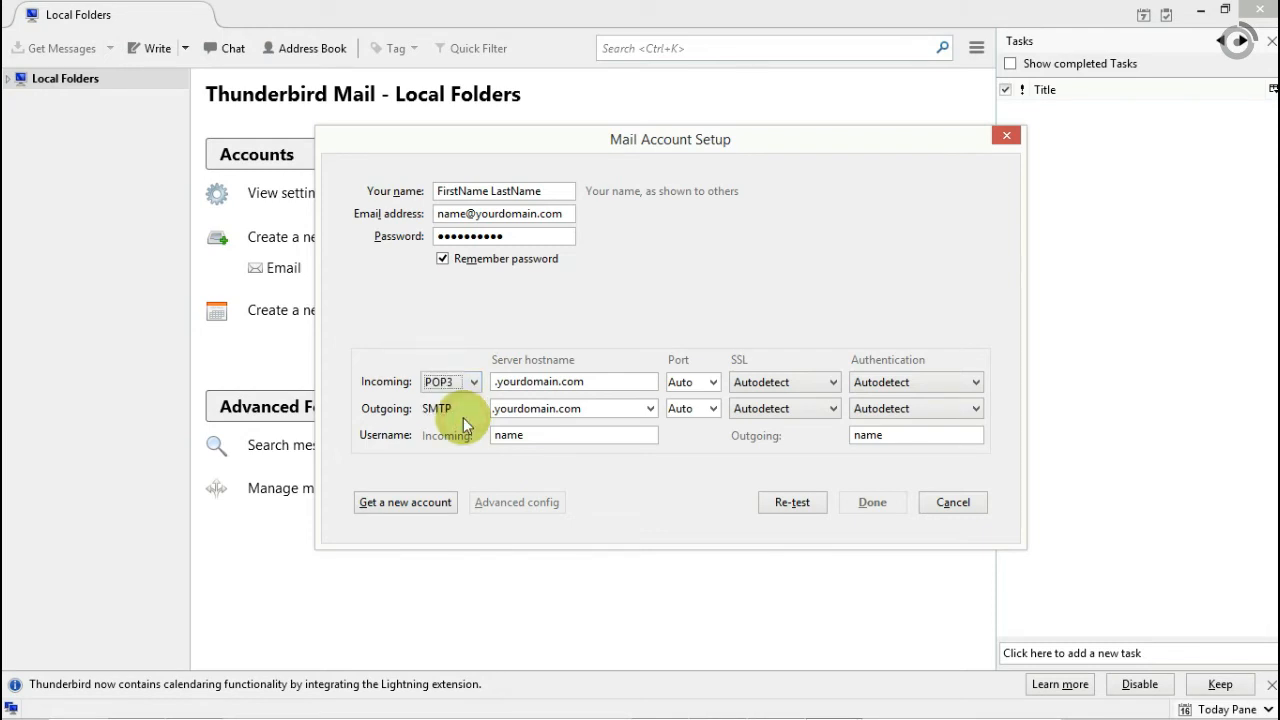
drag(600, 381, 486, 383)
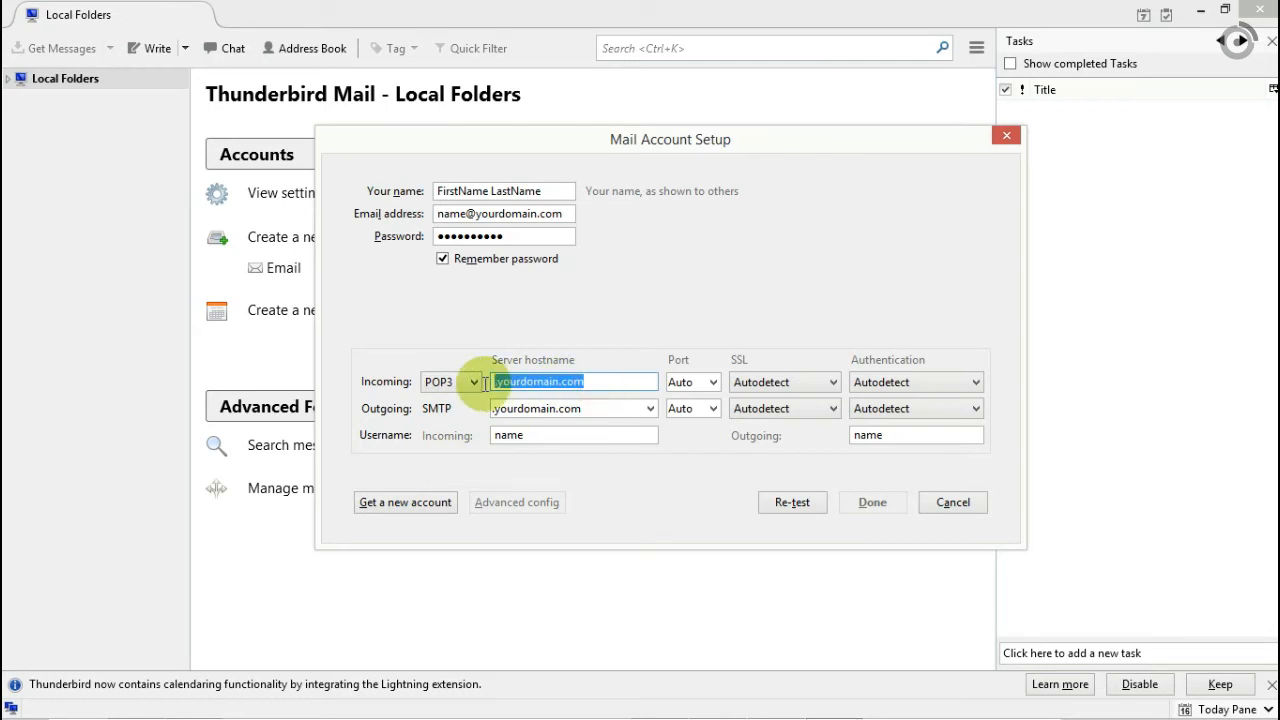
text(mail.yourdomain.com)
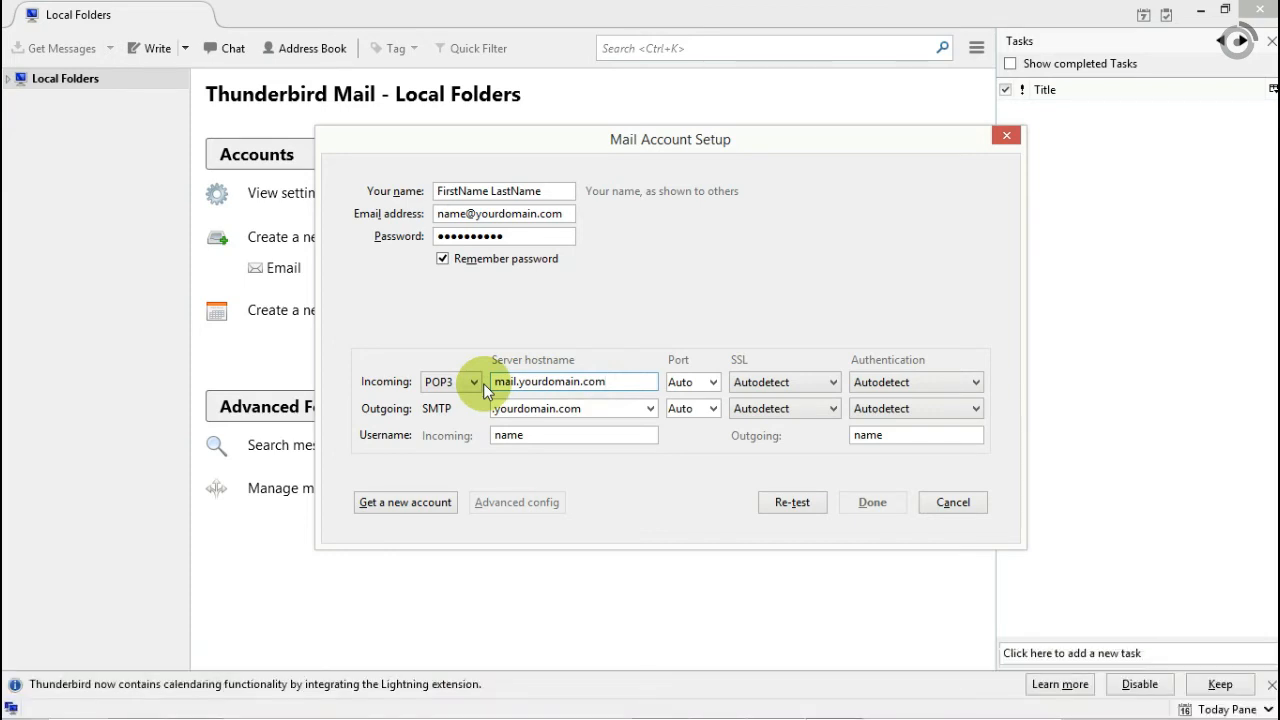
click(697, 382)
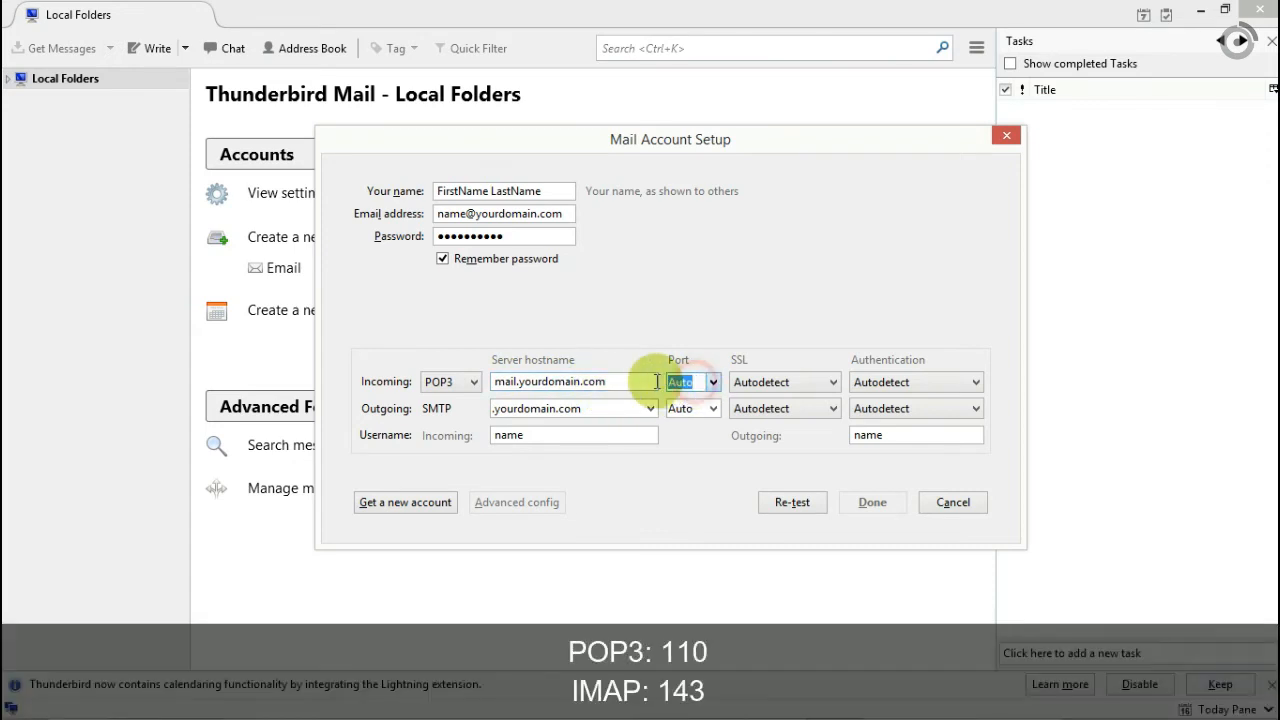
text(110)
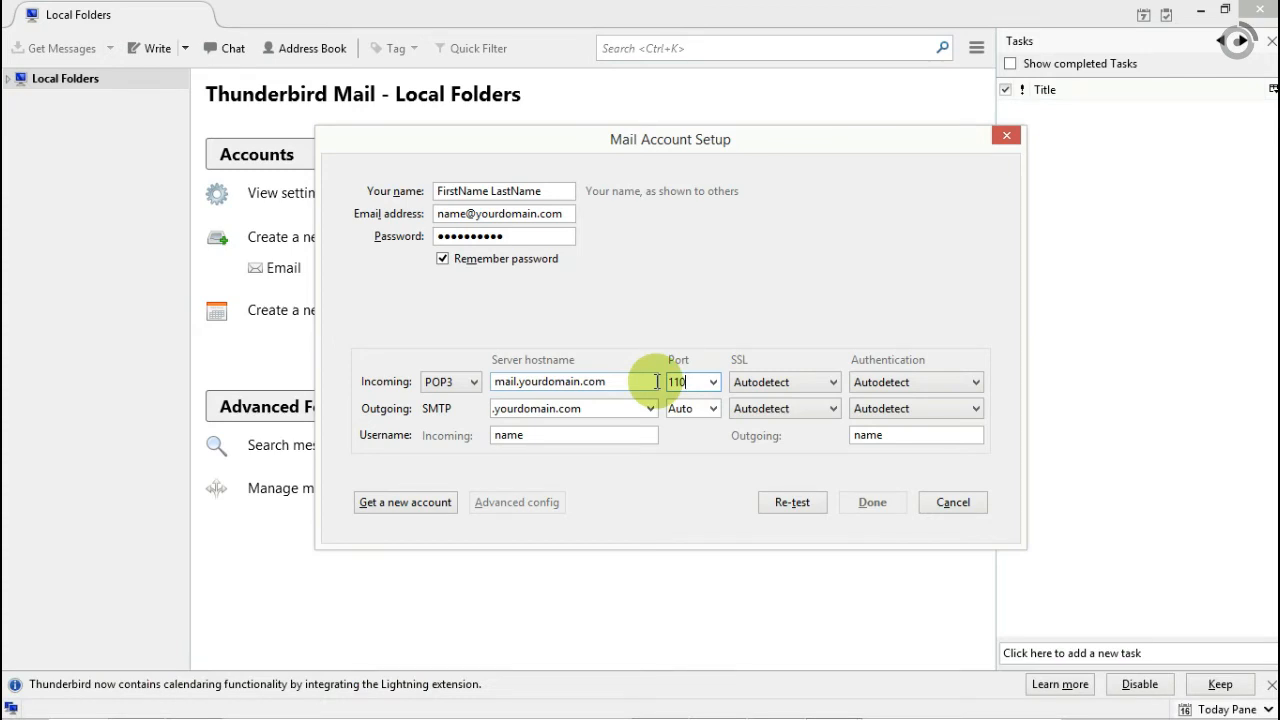
click(870, 382)
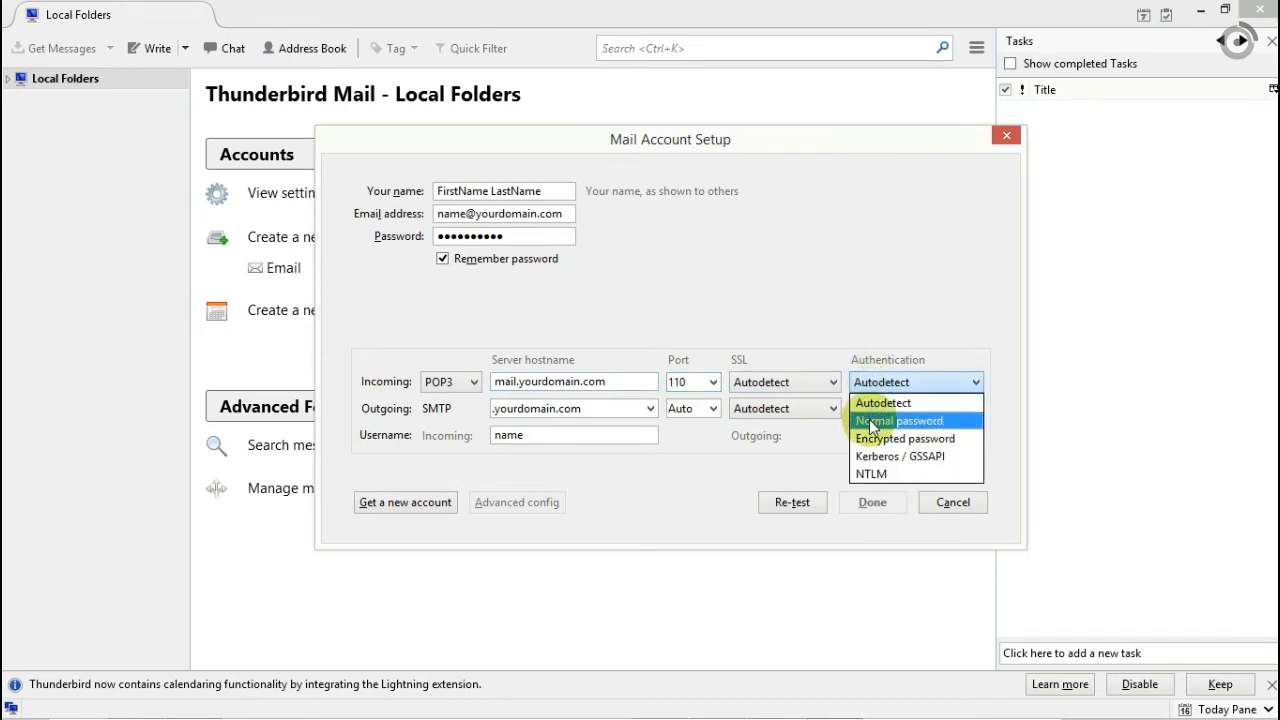
Use Normal password for incoming mail and set outgoing SMTP to mail.yourdomain.com, port 2525.
click(872, 421)
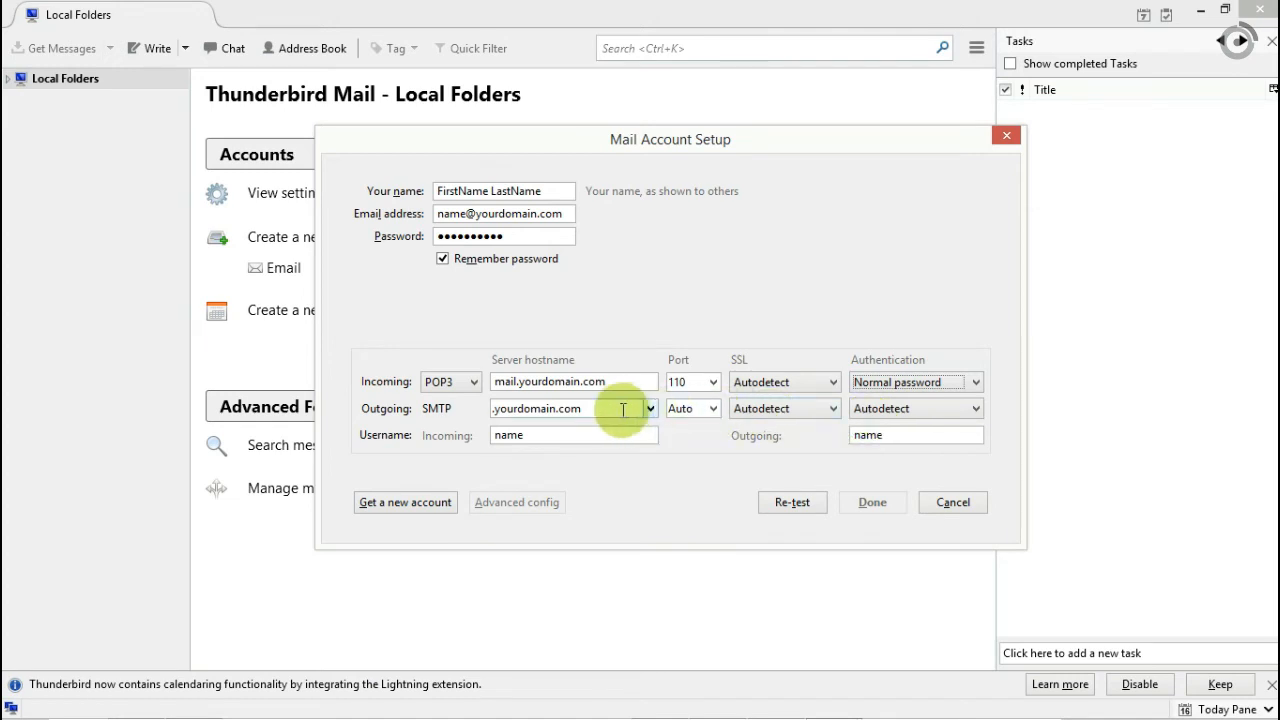
drag(618, 409, 489, 409)
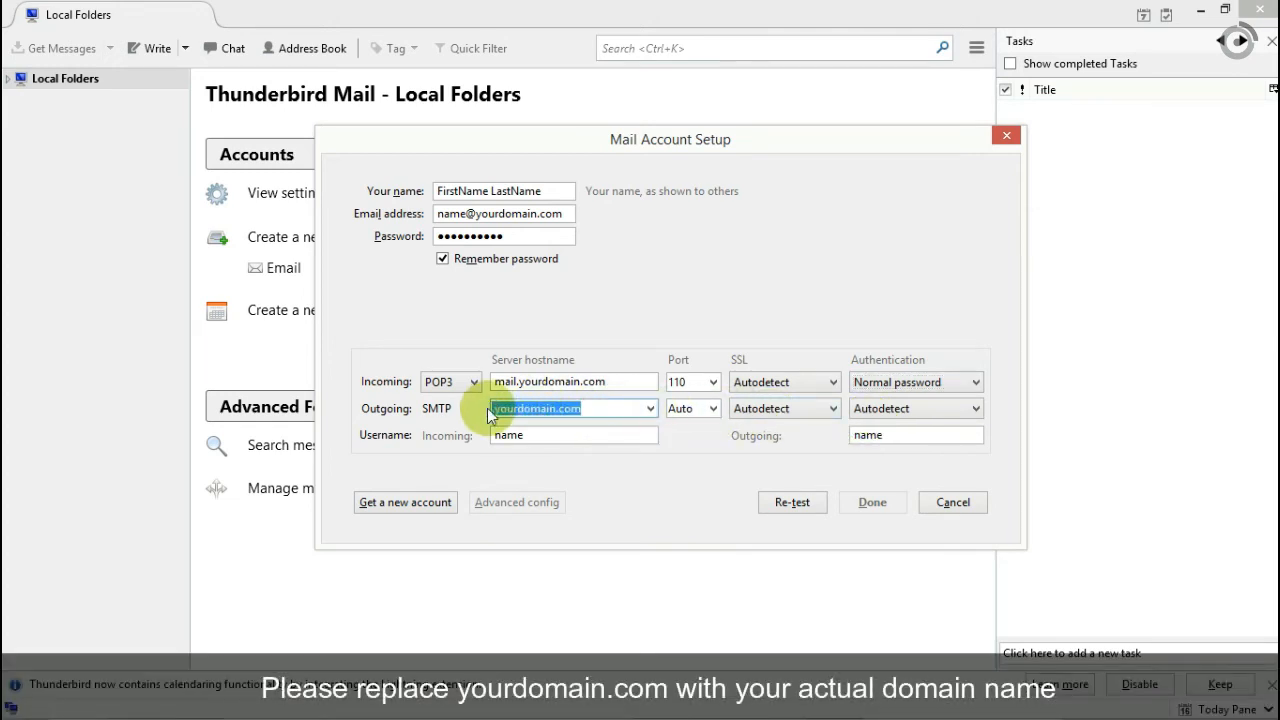
text(mail)
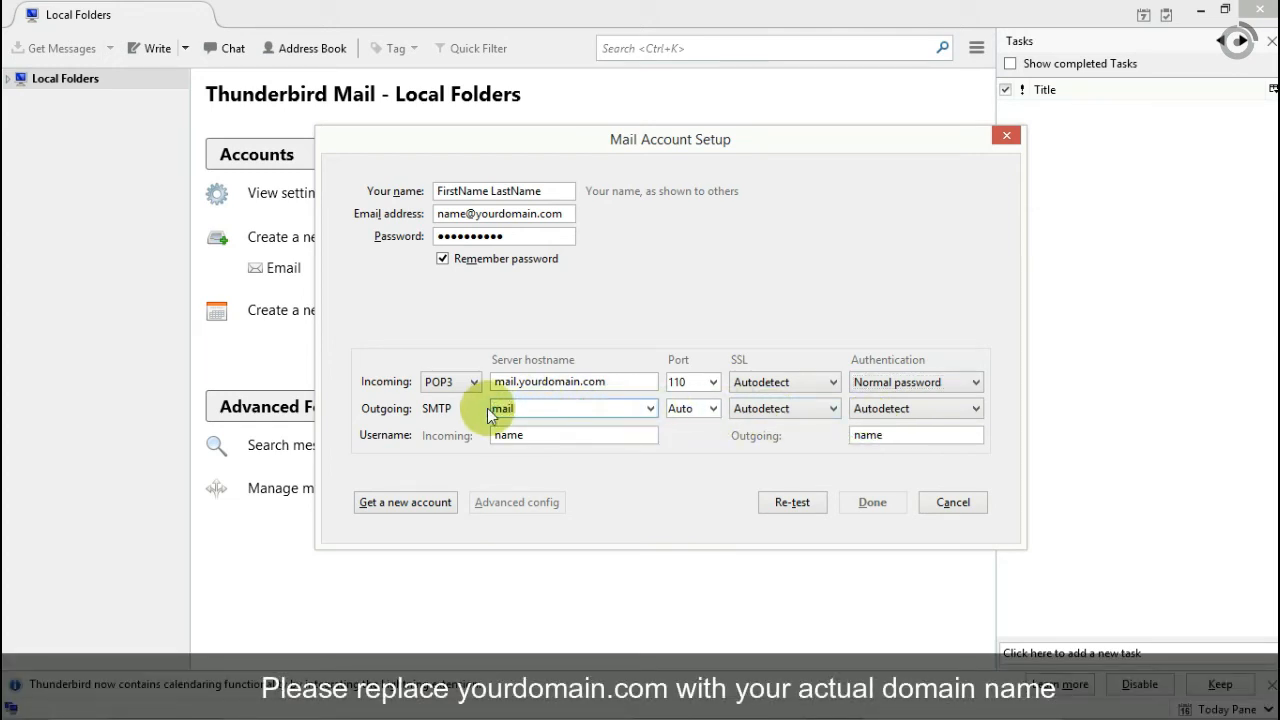
text(.yourdomain.com)
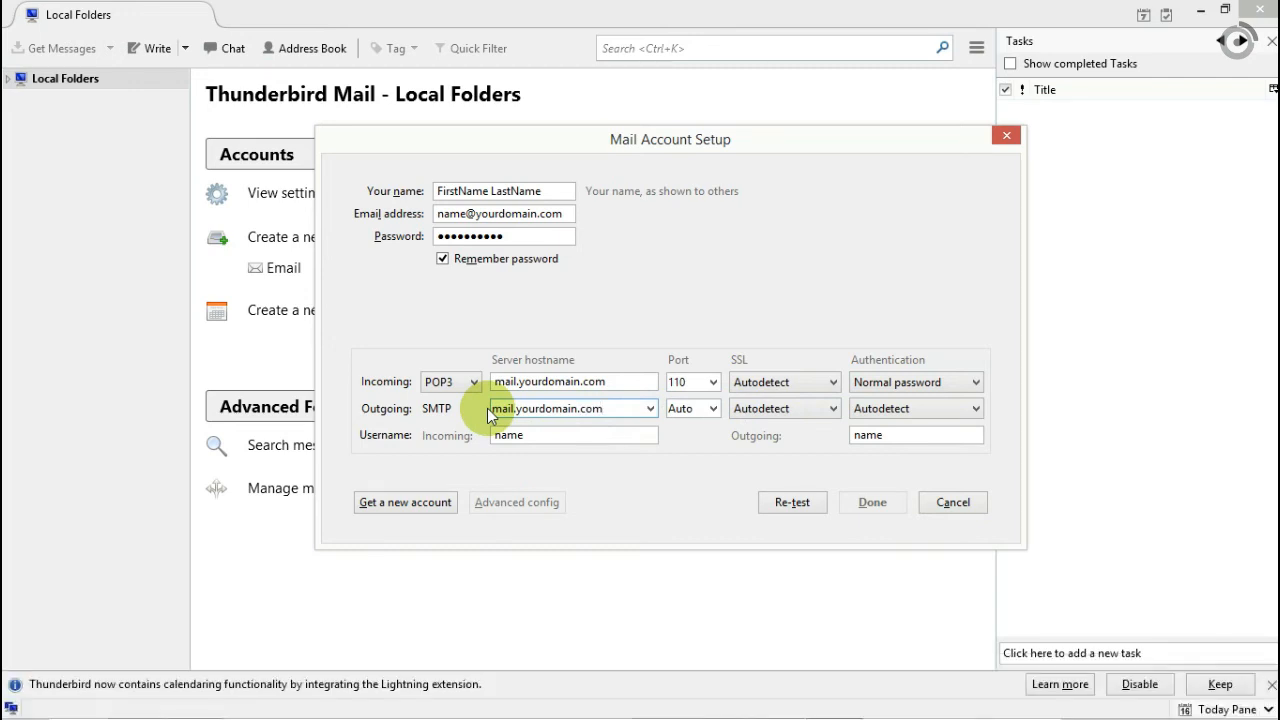
double_click(688, 409)
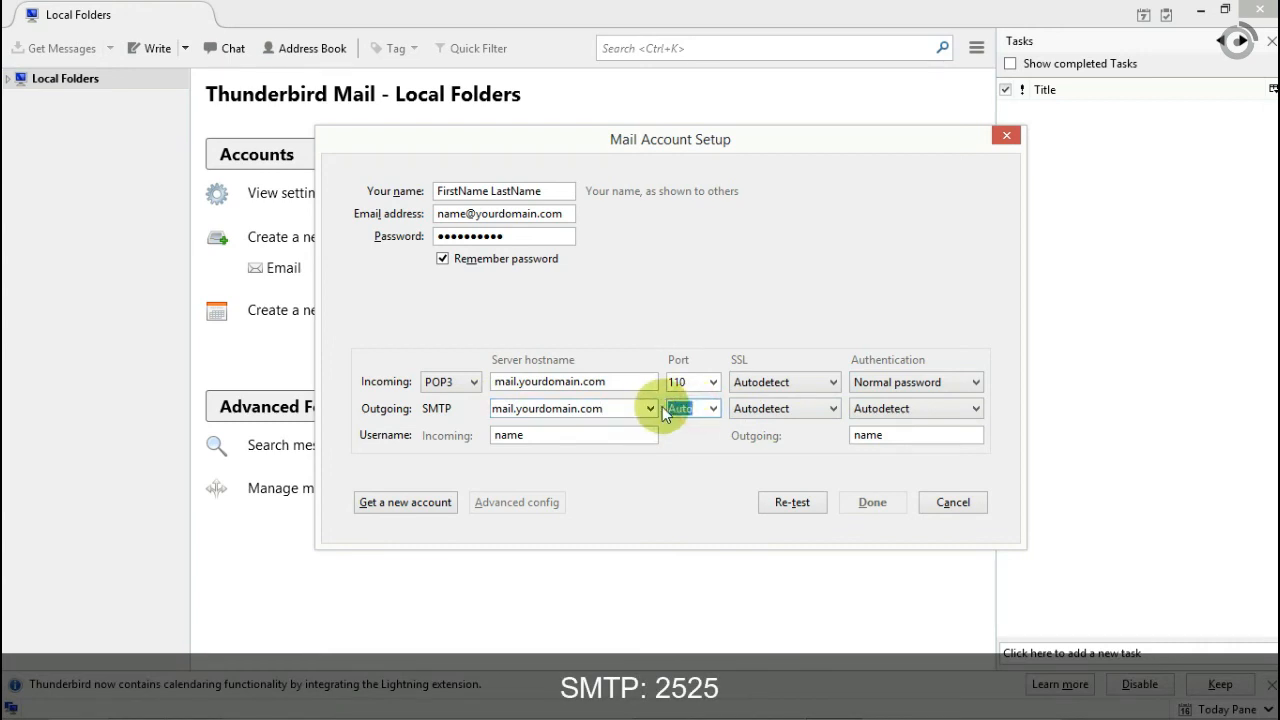
text(2525)
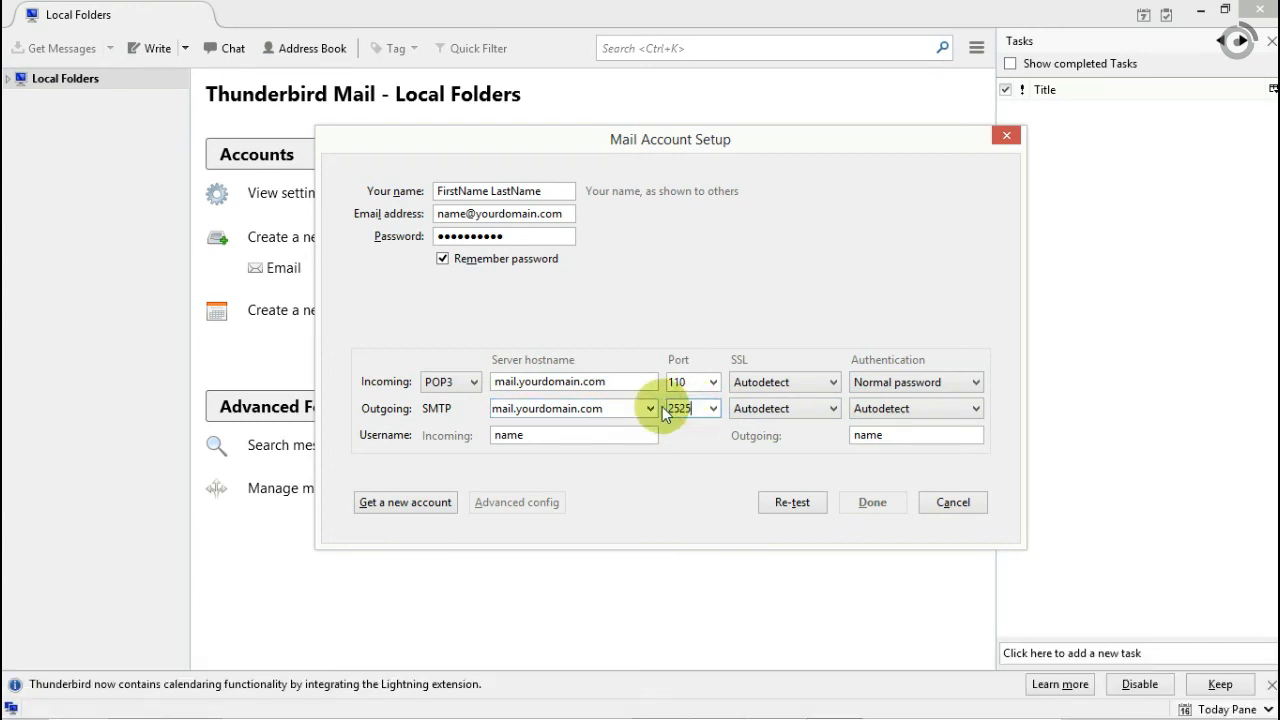
Set outgoing authentication to Normal password, use the full e-mail address as incoming username, and re-test.
click(862, 410)
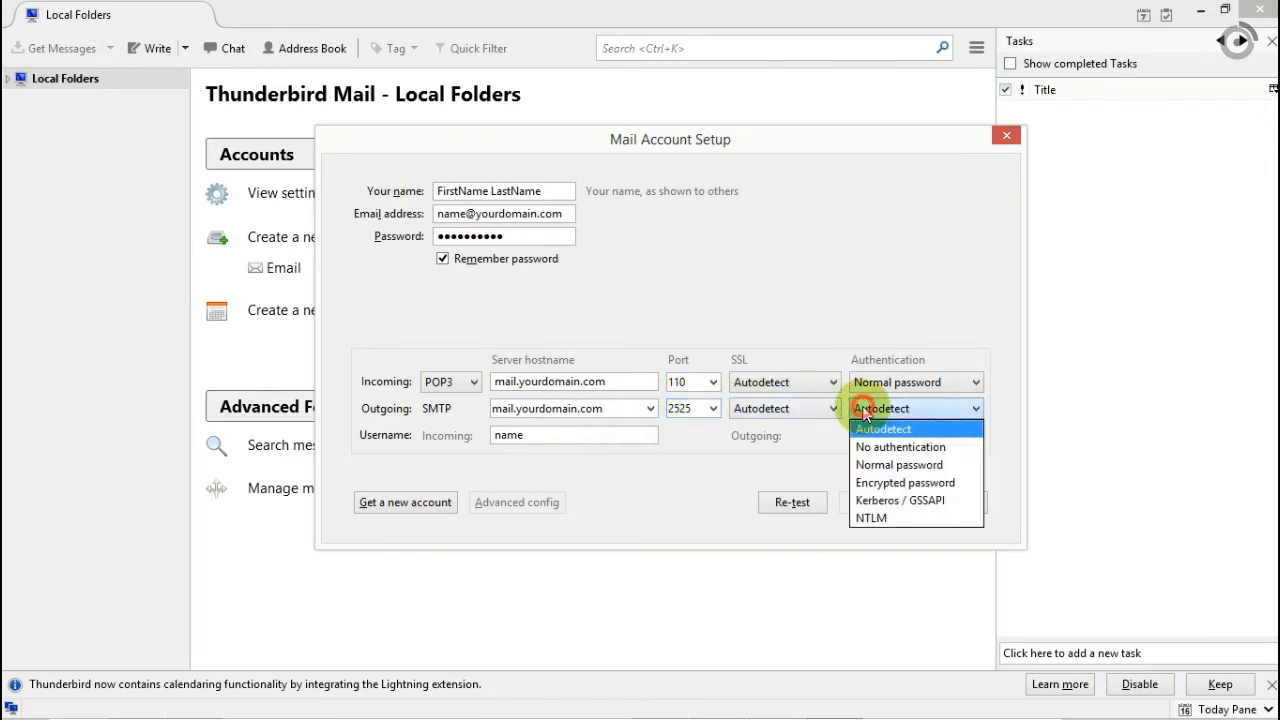
click(864, 465)
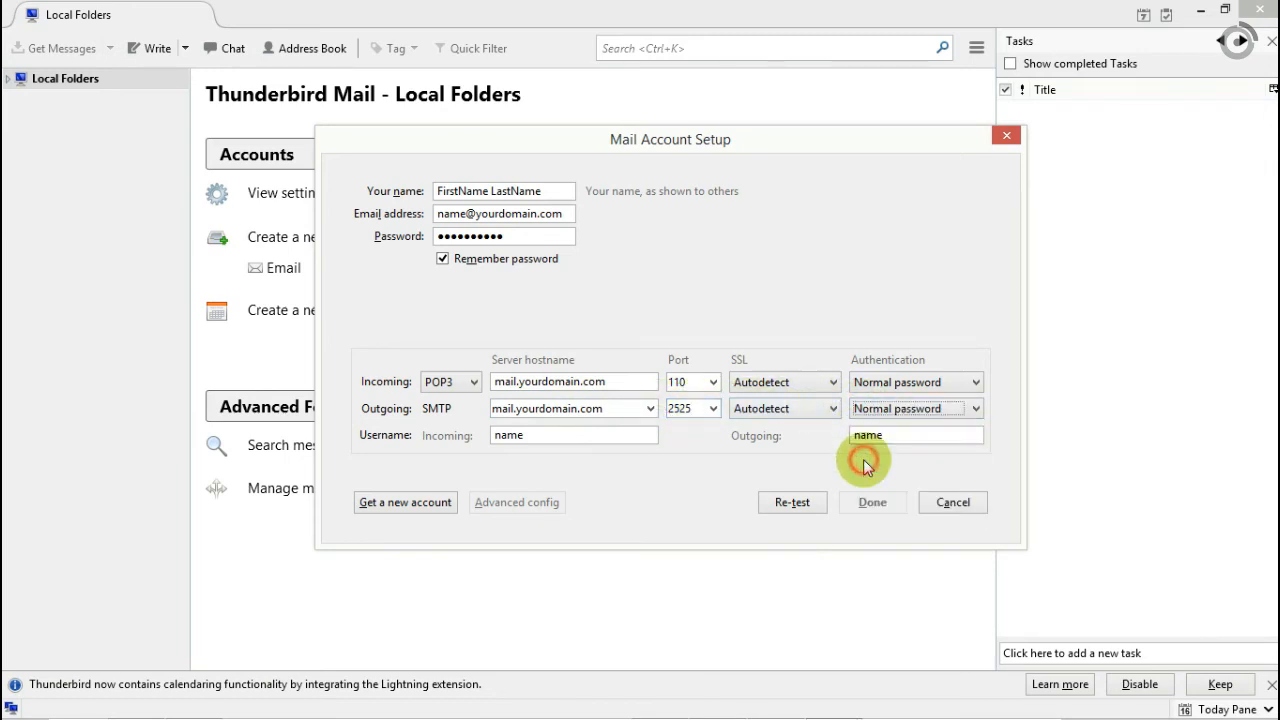
drag(552, 435, 493, 437)
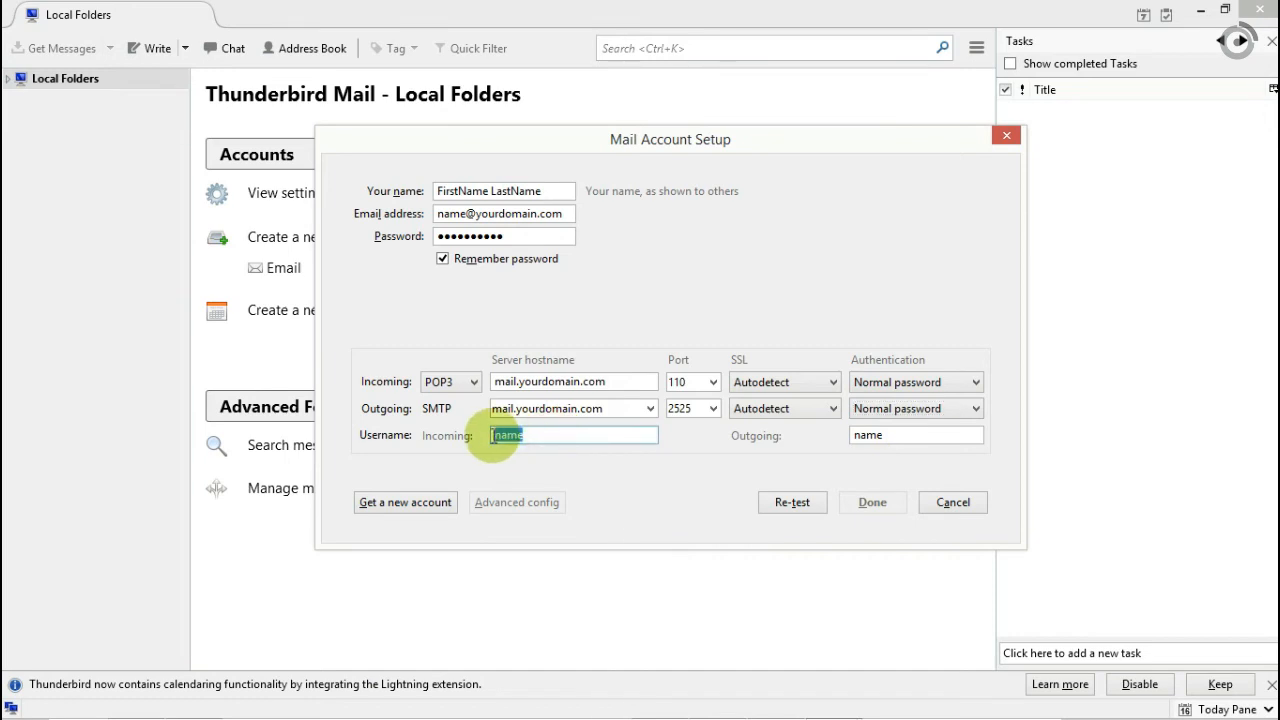
text(name@your)
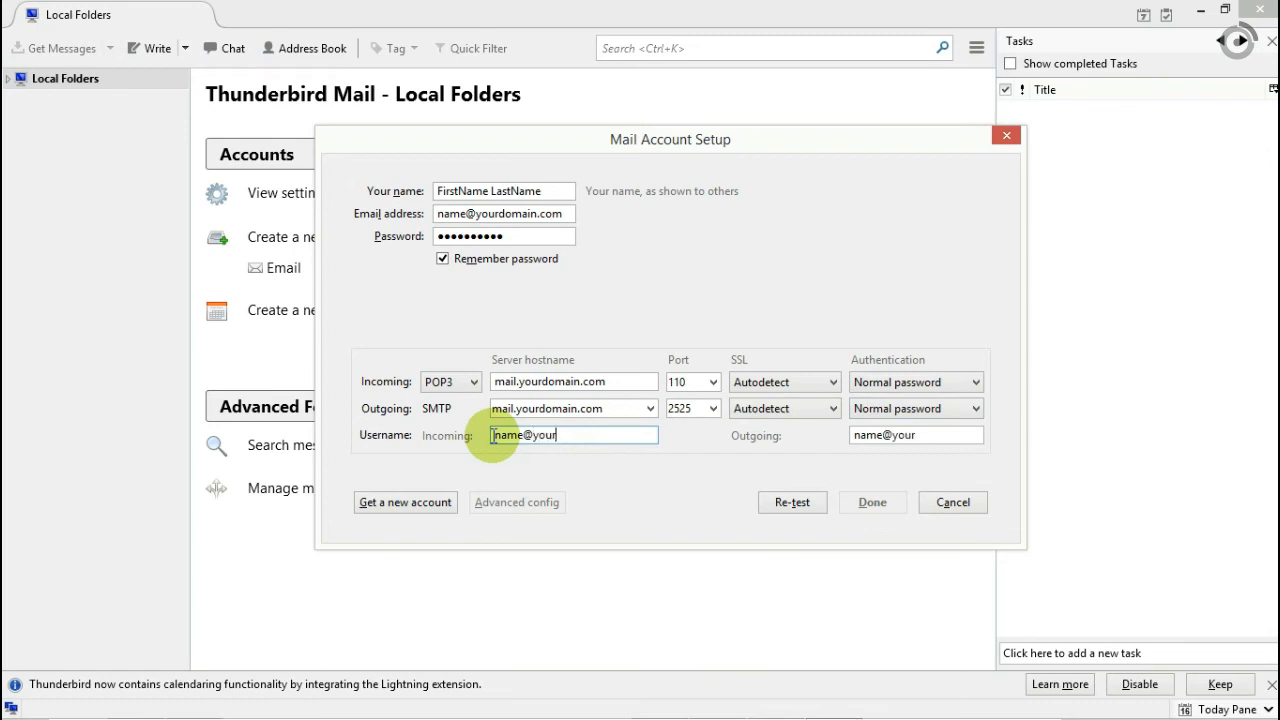
text(domain.com)
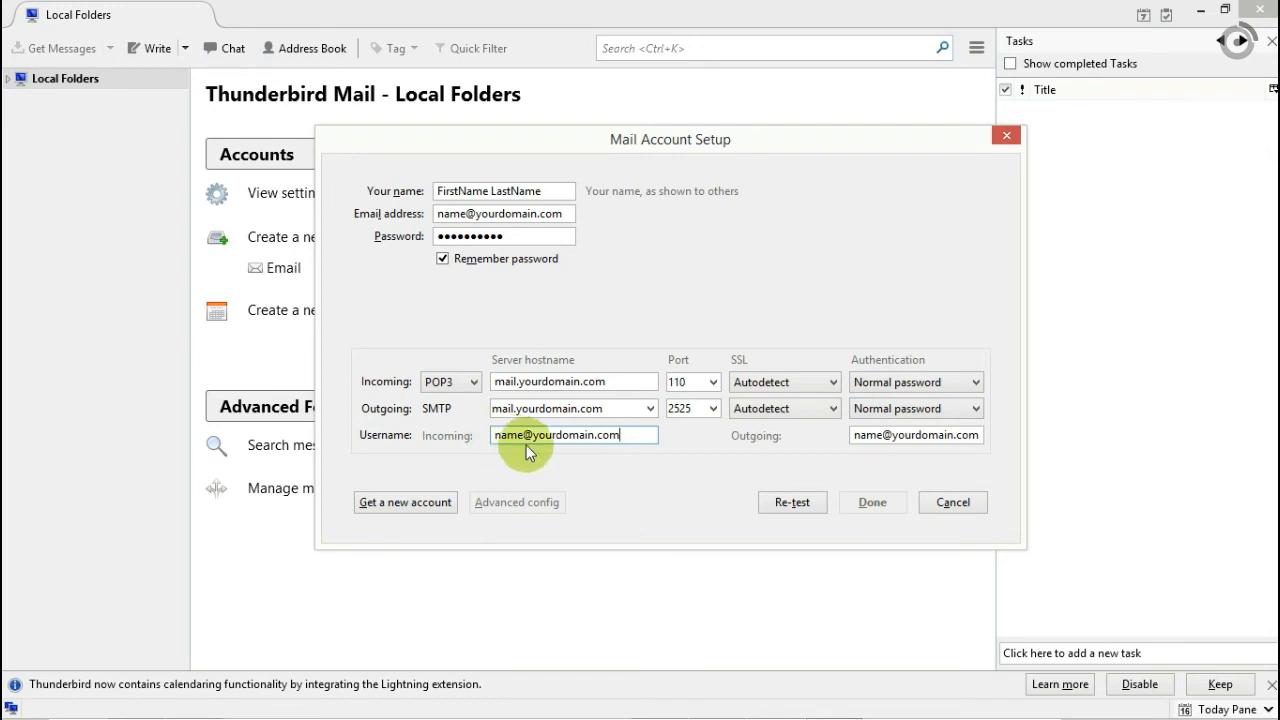
click(783, 503)
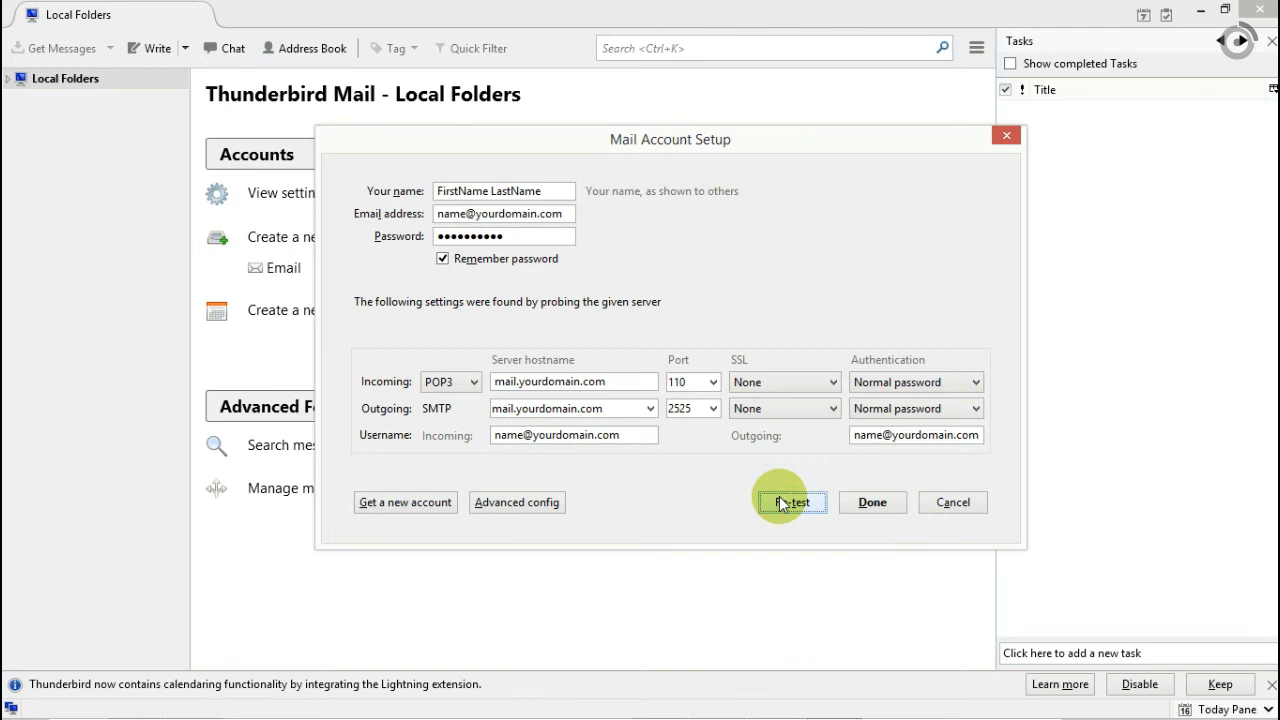
Create the account after accepting the unencrypted-connection risk, then open its overview page from the folder pane.
click(872, 504)
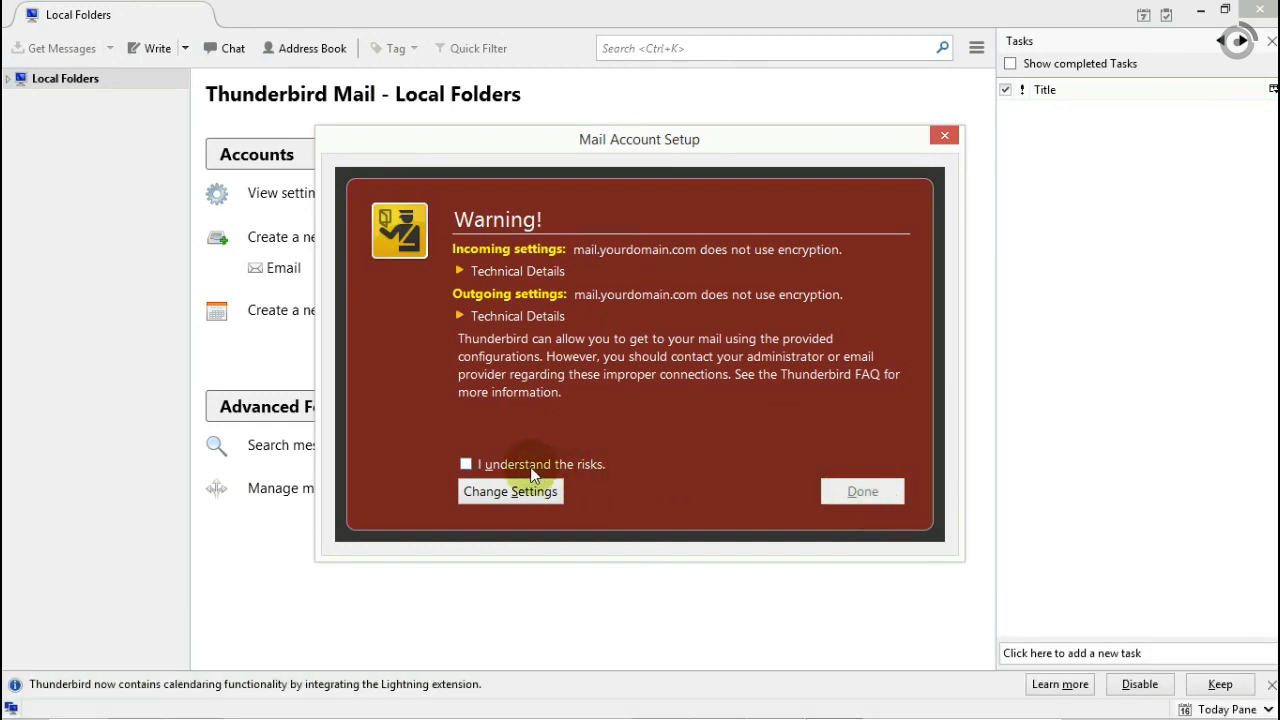
click(502, 465)
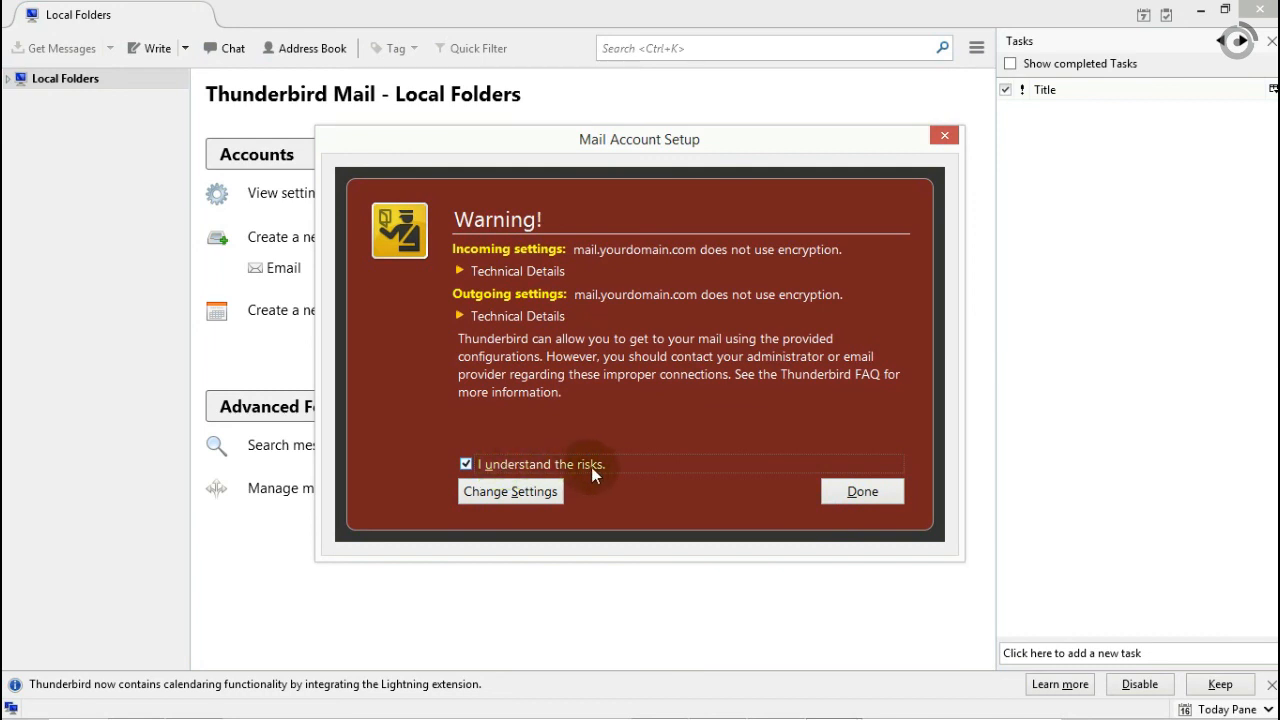
click(838, 491)
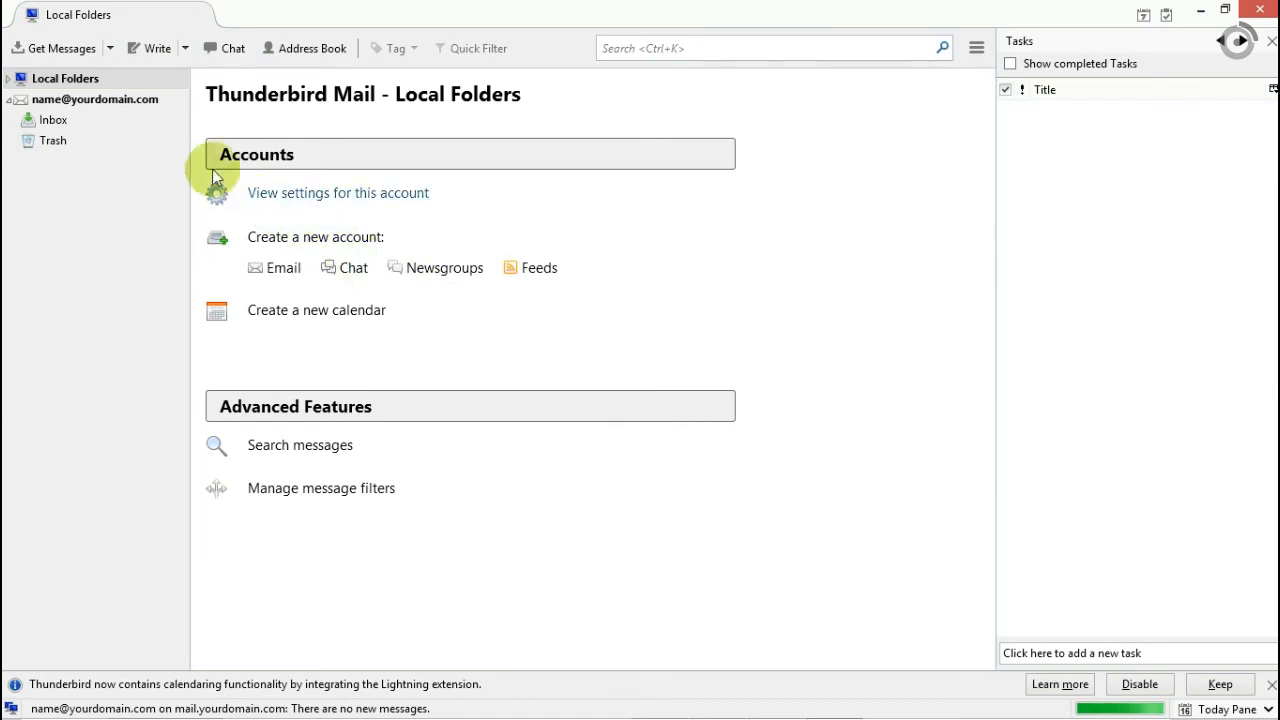
double_click(140, 104)
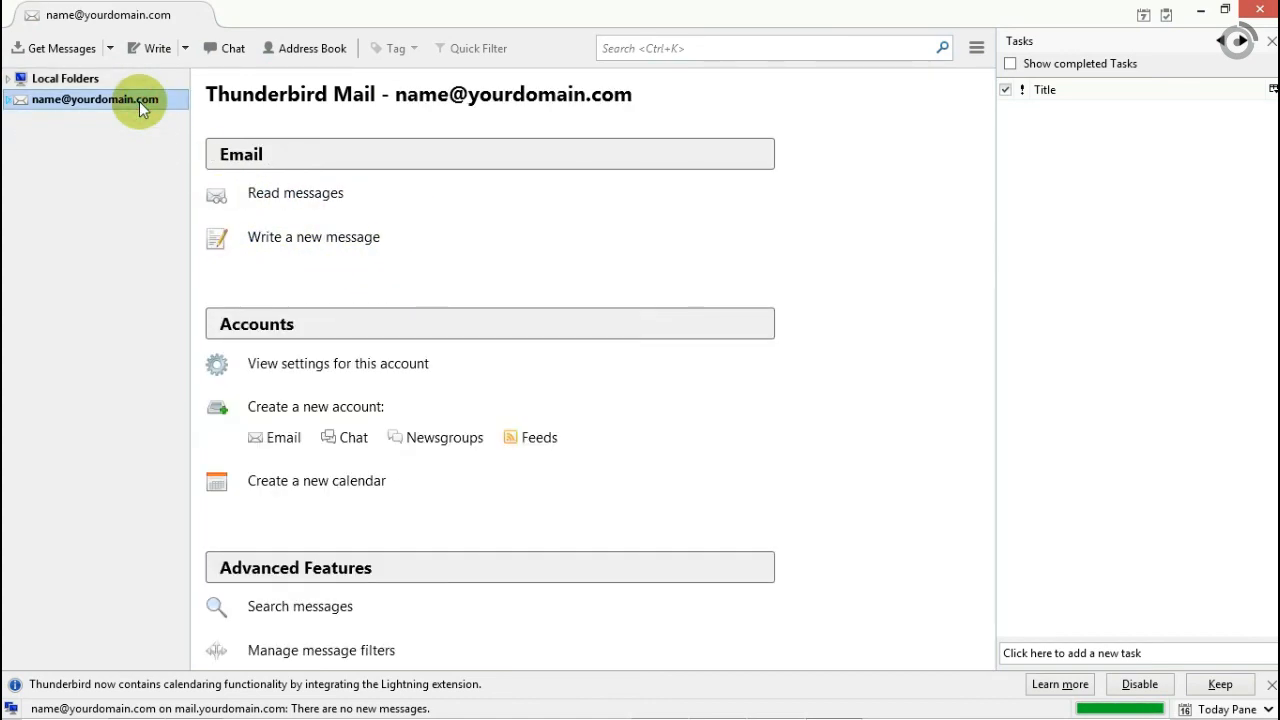